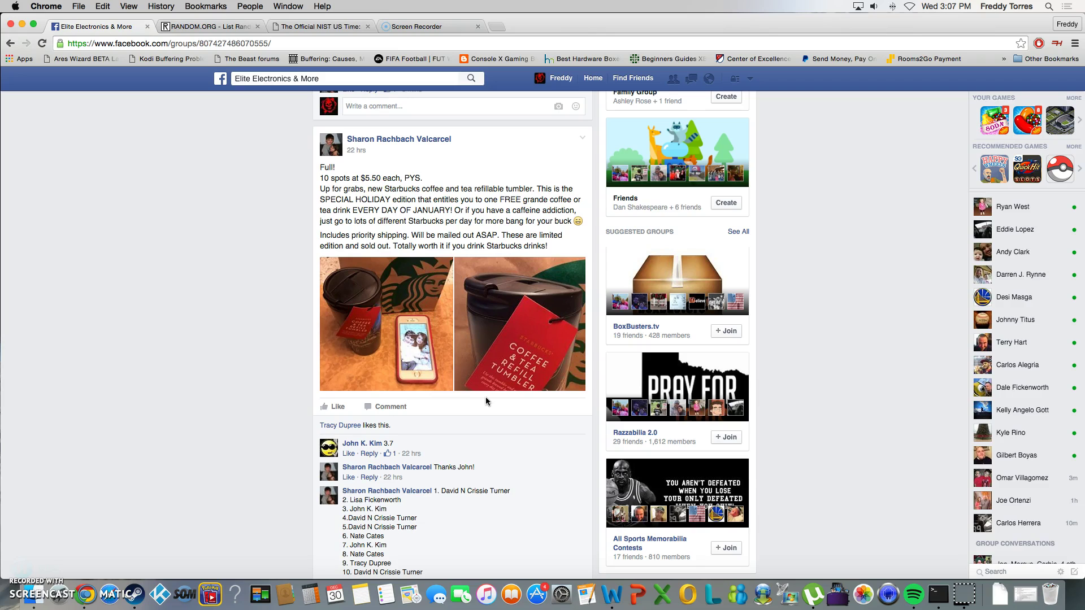
# Copy the ten-spot raffle list from the comment and post a 'live' comment
pyautogui.click(450, 469)
pyautogui.scroll(-3, 450, 469)
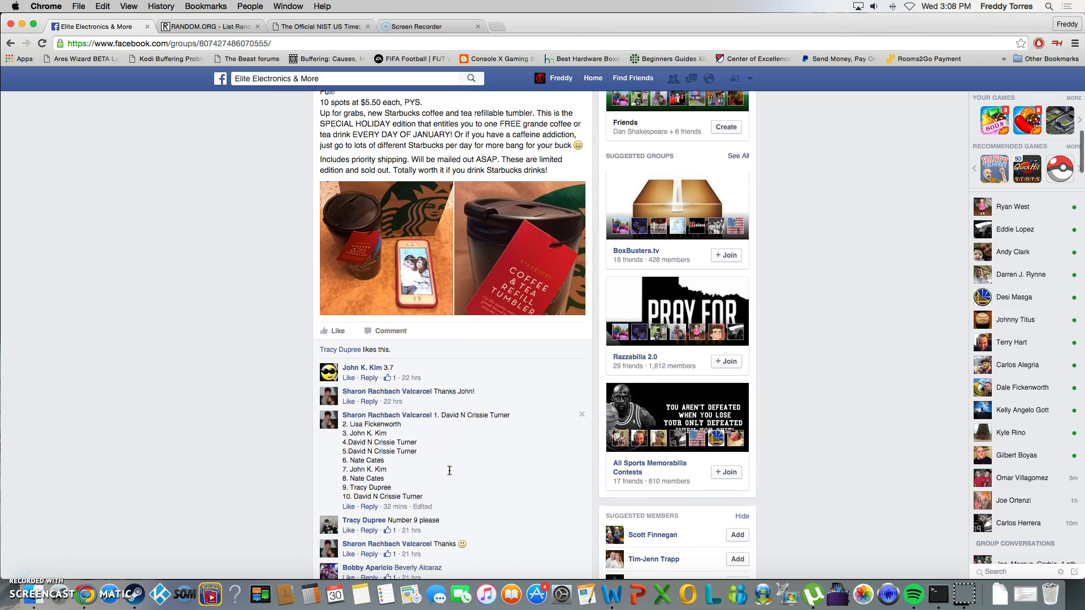
pyautogui.moveTo(432, 384); pyautogui.dragTo(460, 468)
pyautogui.hotkey('ctrl', 'c')
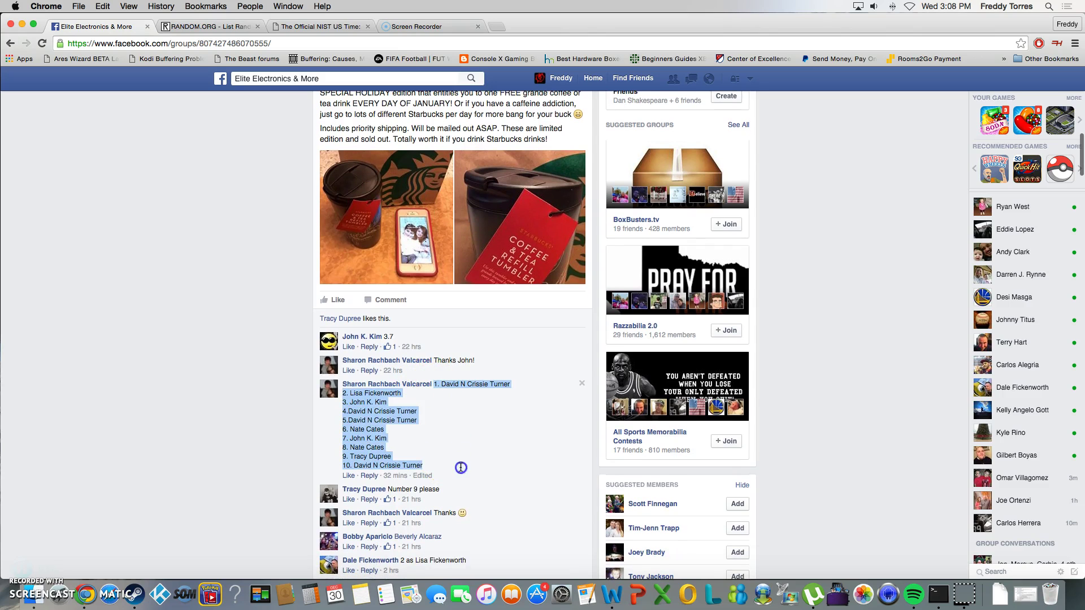
pyautogui.rightClick(380, 430)
pyautogui.click(383, 448)
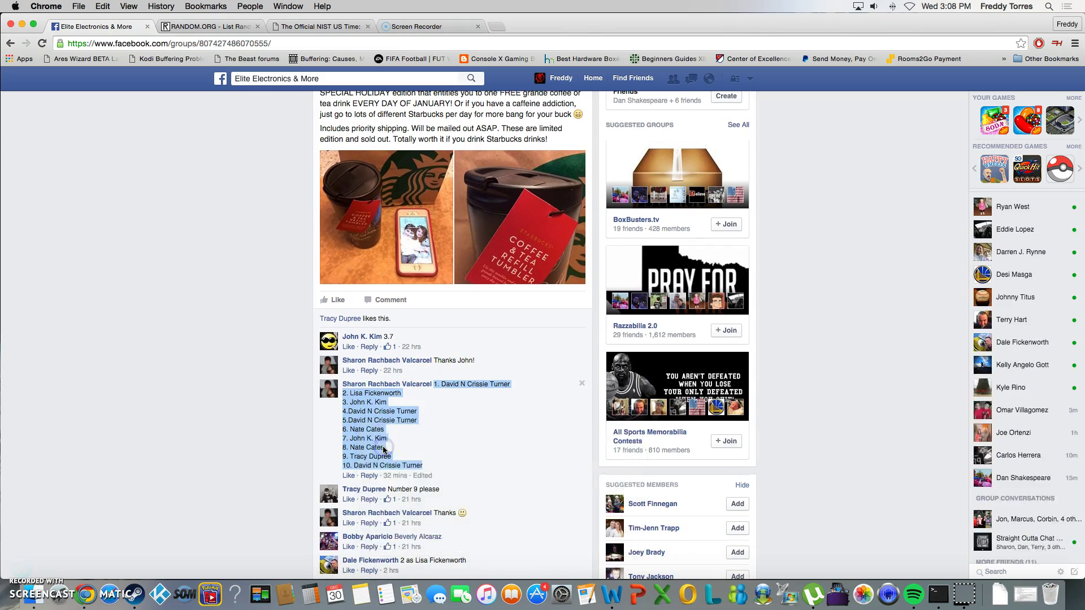
pyautogui.scroll(-5, 383, 451)
pyautogui.scroll(-5, 397, 424)
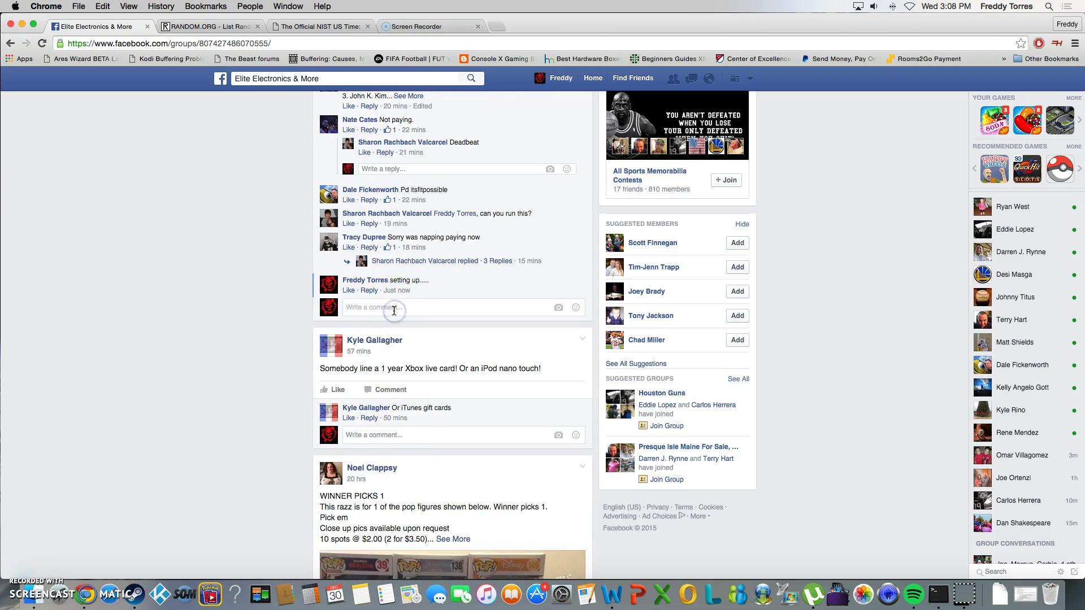
pyautogui.write('live')
pyautogui.press('Return')
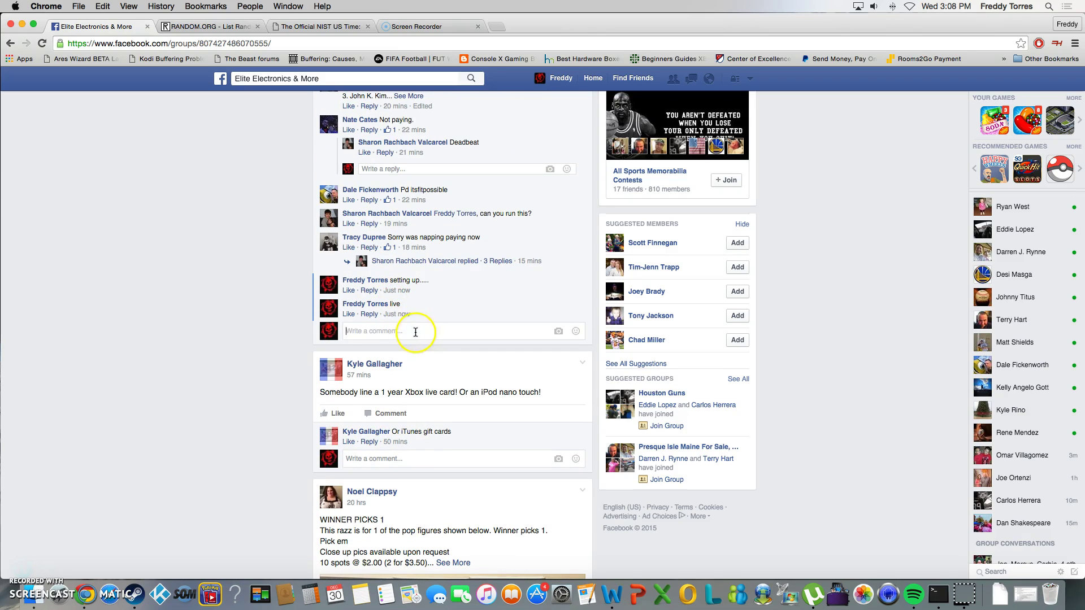
pyautogui.click(409, 324)
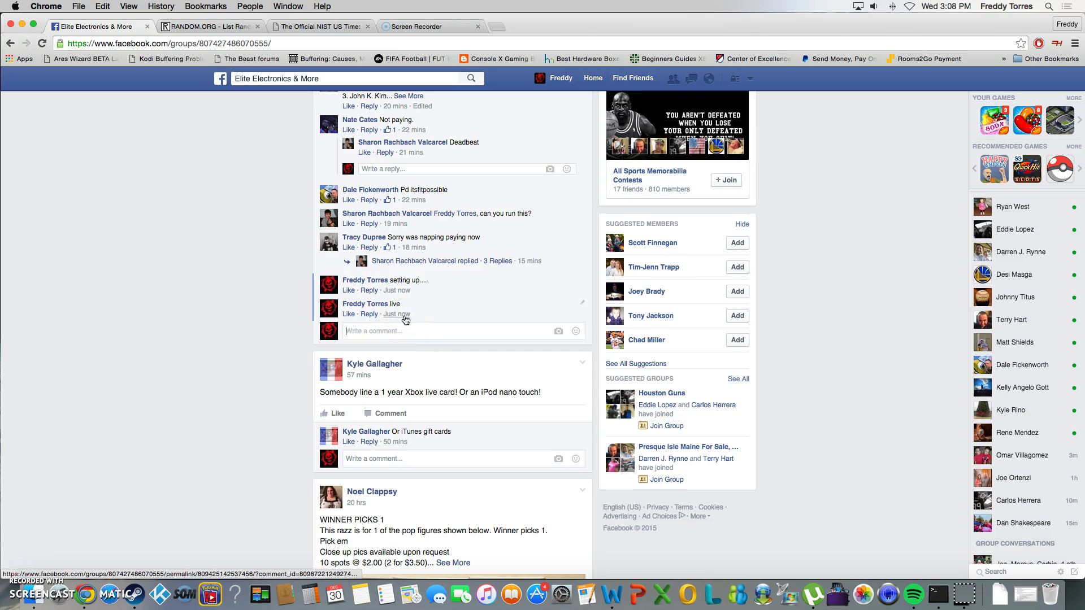
# Paste the ten raffle spots into RANDOM.ORG's List Randomizer, checking time.gov alongside
pyautogui.click(325, 29)
pyautogui.click(218, 26)
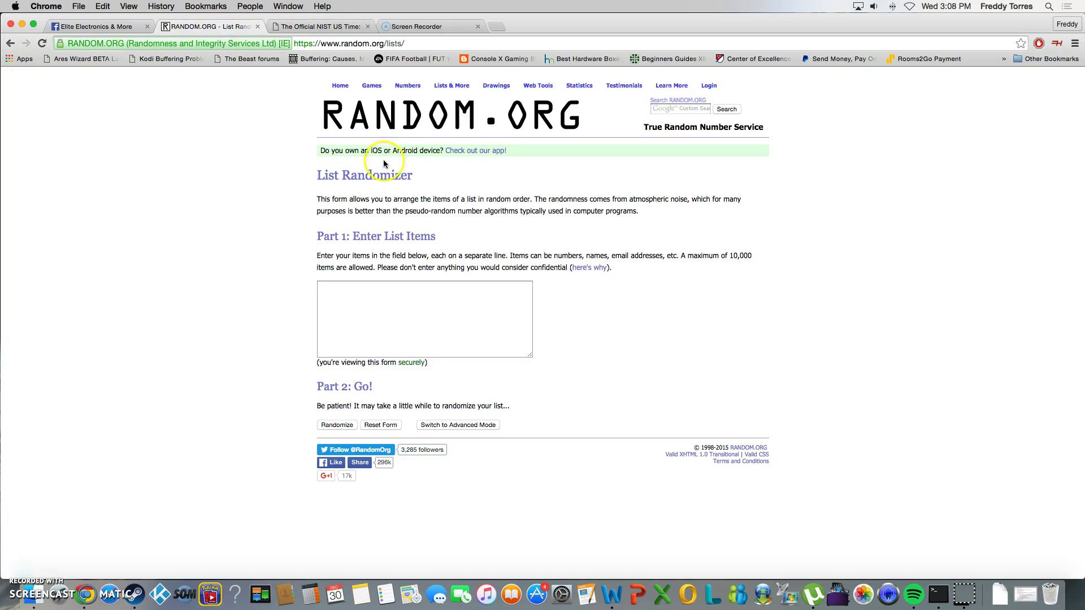
pyautogui.click(379, 316)
pyautogui.rightClick(379, 316)
pyautogui.click(401, 371)
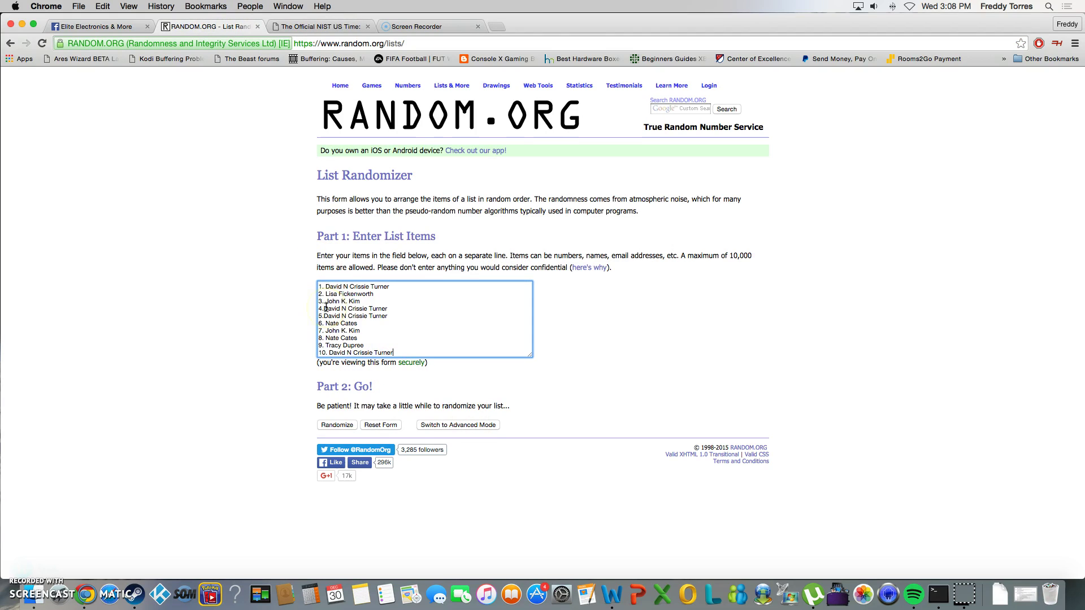
pyautogui.click(315, 26)
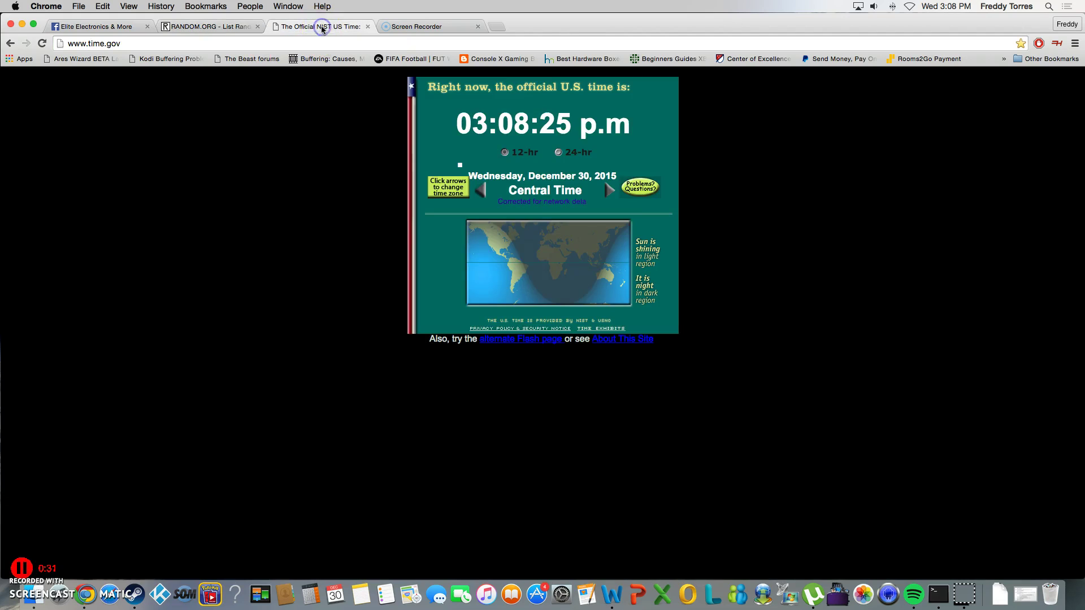
pyautogui.click(195, 27)
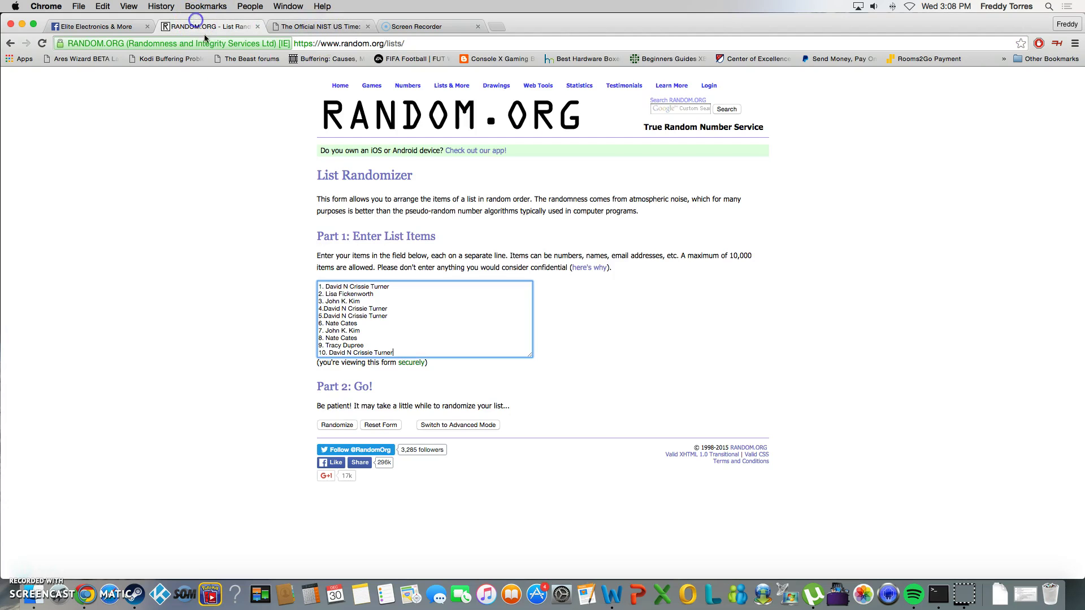
pyautogui.click(336, 425)
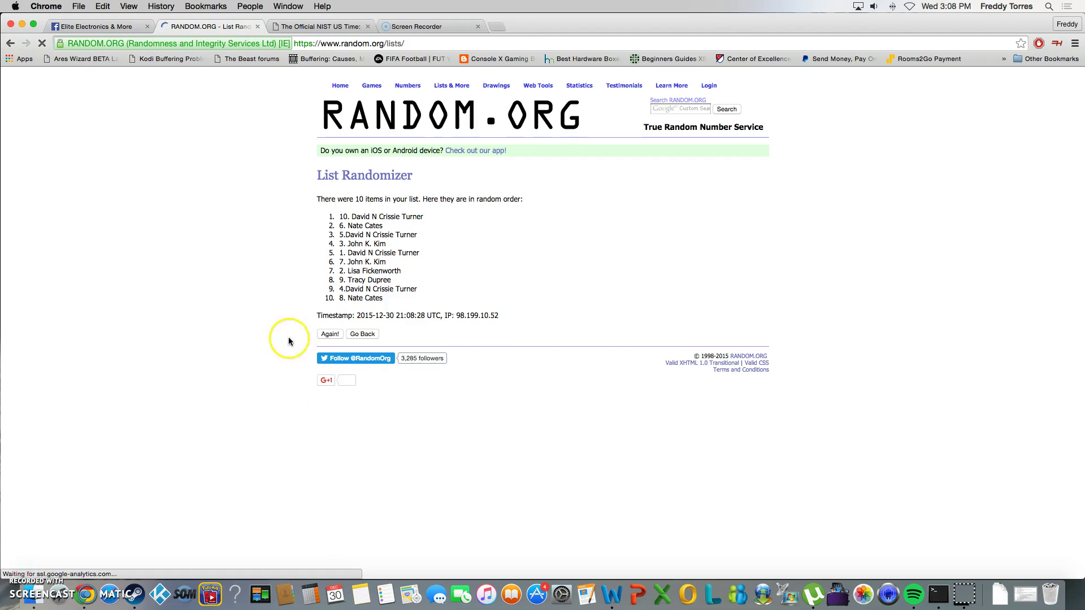
pyautogui.click(329, 334)
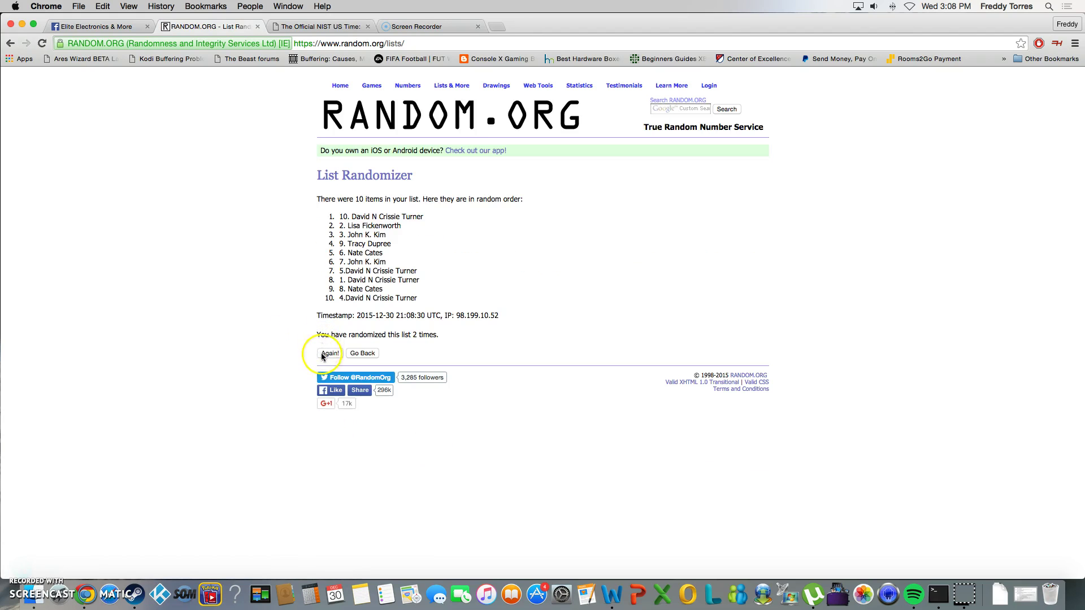
pyautogui.click(329, 354)
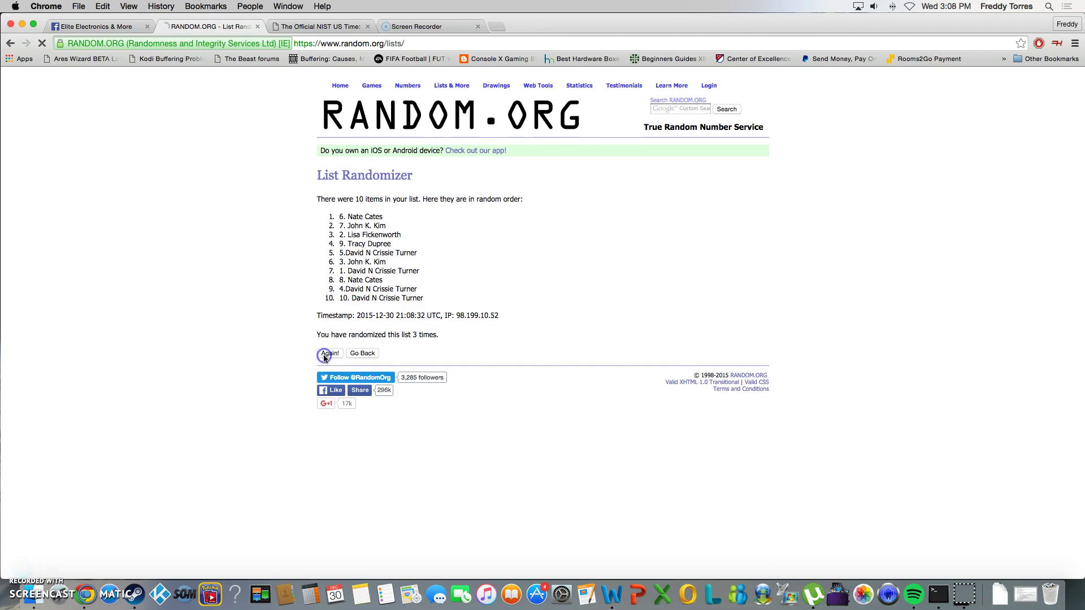
pyautogui.click(323, 355)
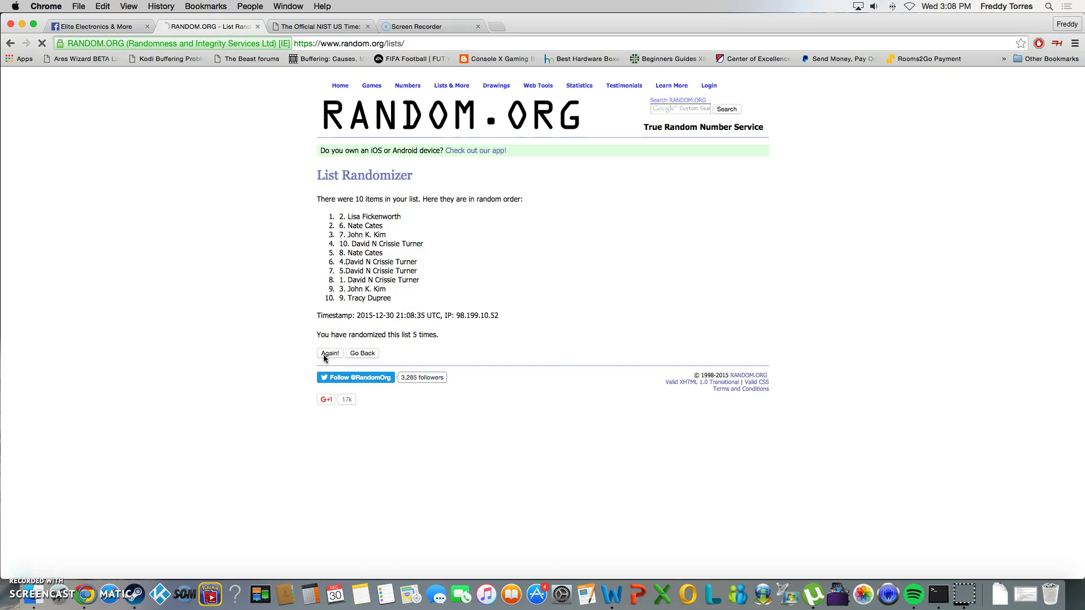
pyautogui.click(325, 354)
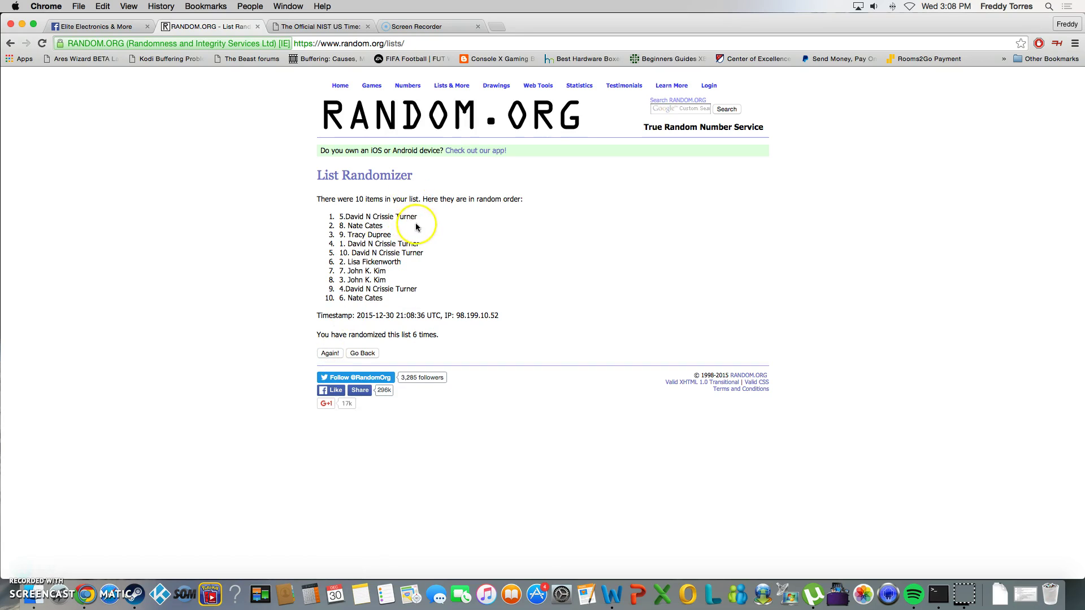
pyautogui.moveTo(417, 217); pyautogui.dragTo(339, 218)
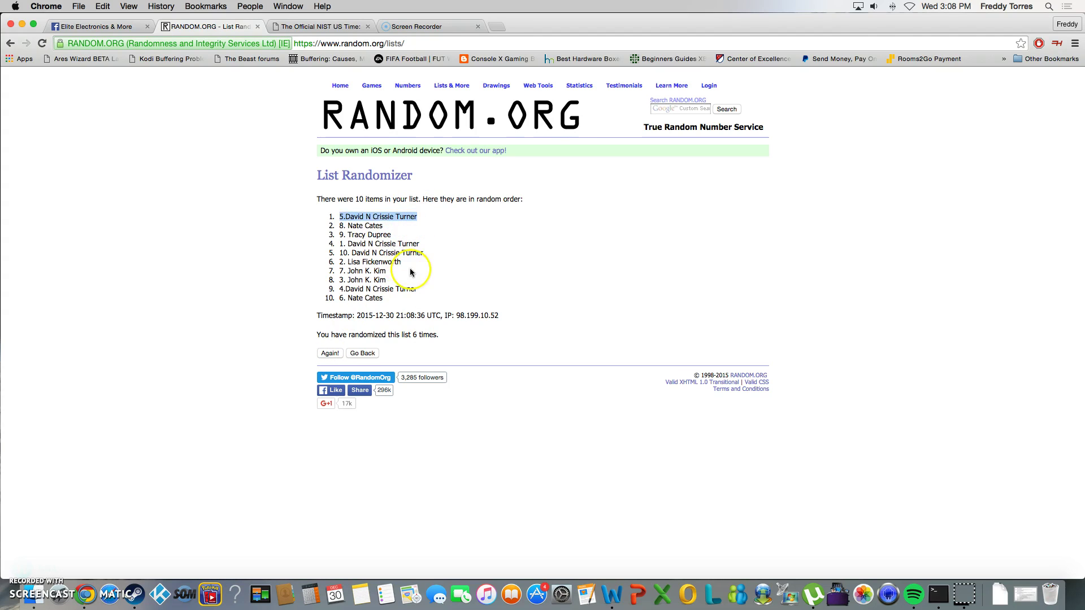
pyautogui.click(318, 28)
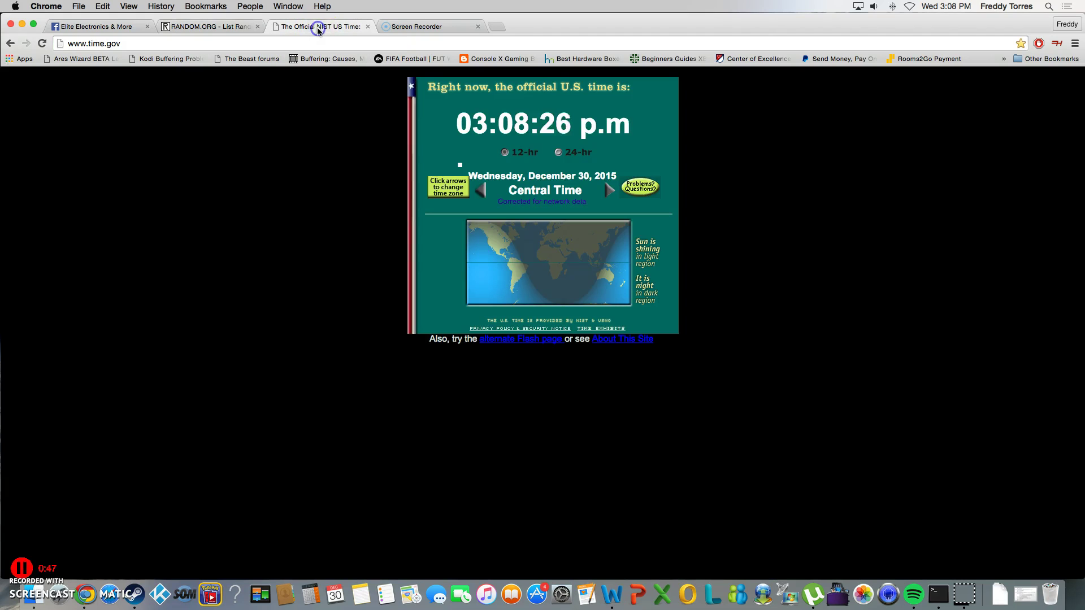
pyautogui.click(216, 26)
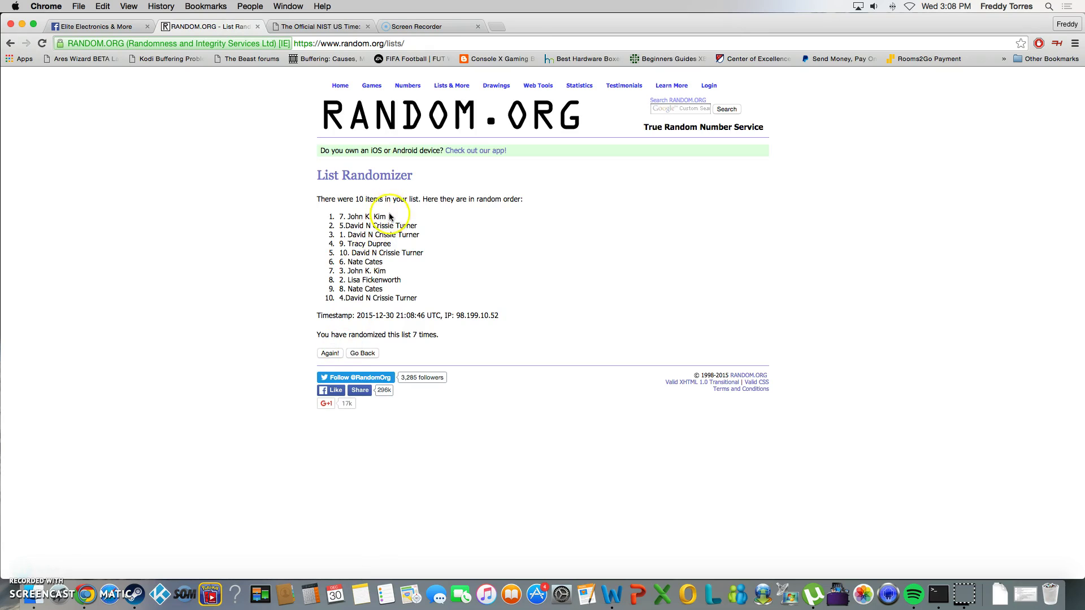
pyautogui.moveTo(390, 218); pyautogui.dragTo(316, 216)
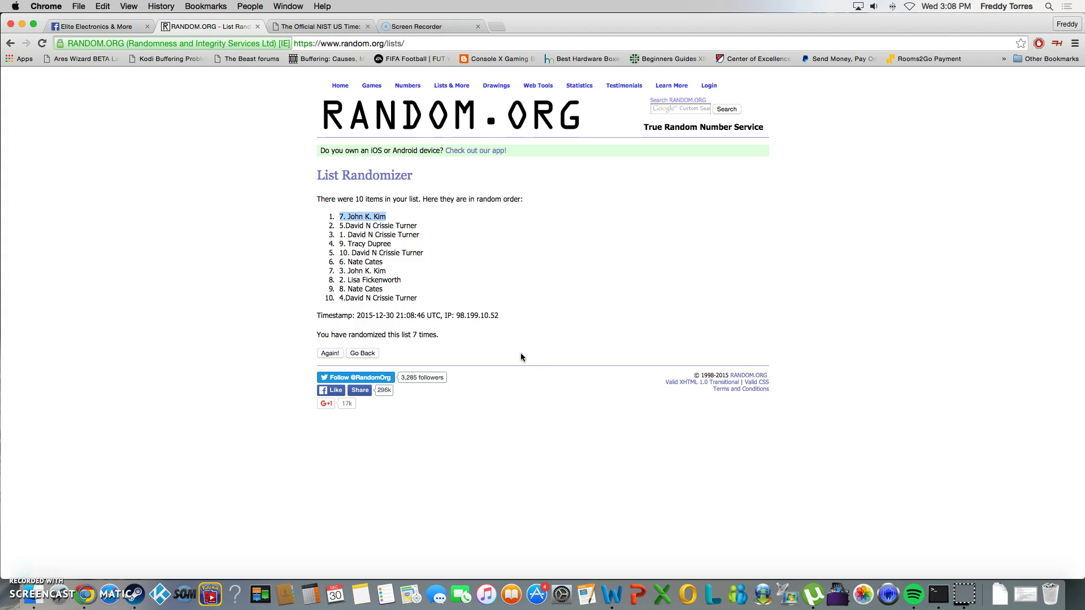
pyautogui.moveTo(468, 339)
pyautogui.mouseDown()
pyautogui.moveTo(398, 333)
pyautogui.moveTo(422, 315)
pyautogui.mouseUp()
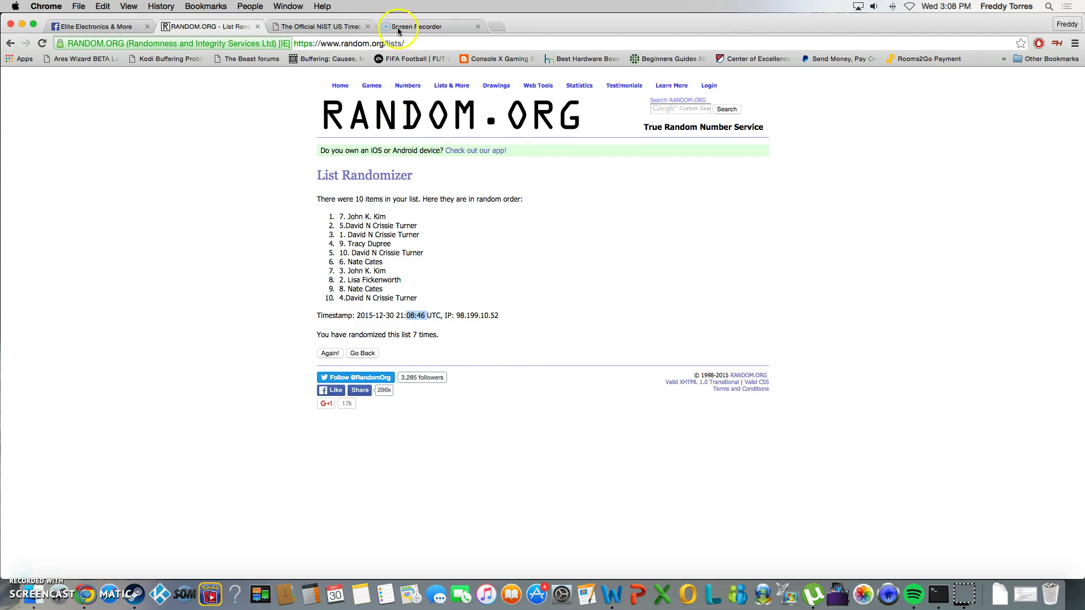
pyautogui.click(327, 26)
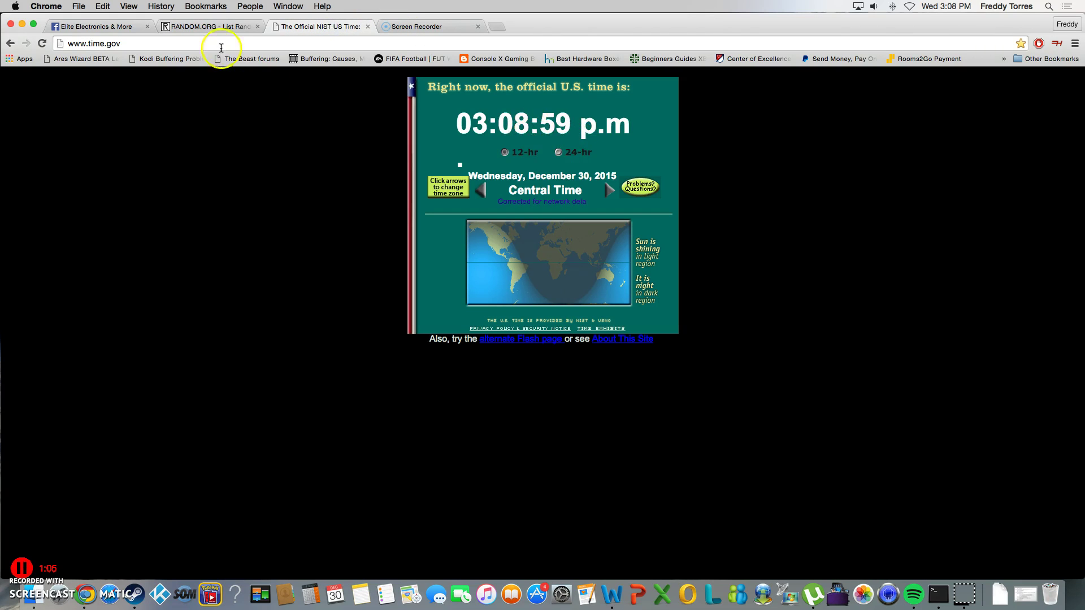
pyautogui.click(212, 26)
pyautogui.moveTo(387, 216); pyautogui.dragTo(342, 214)
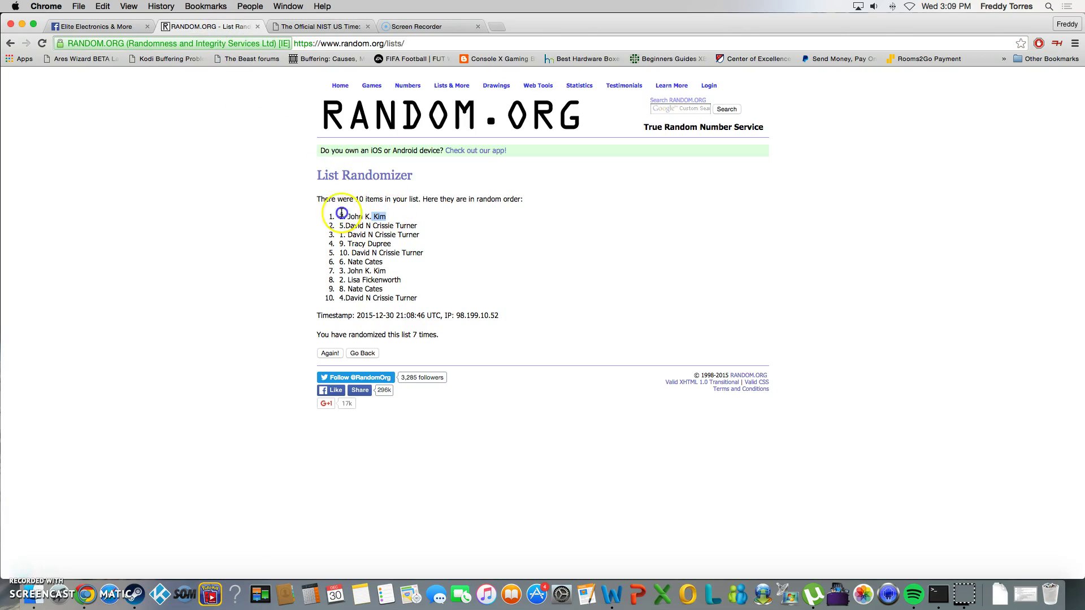
# Post a 'done' comment in the Facebook raffle thread after the 'live' comment
pyautogui.click(96, 26)
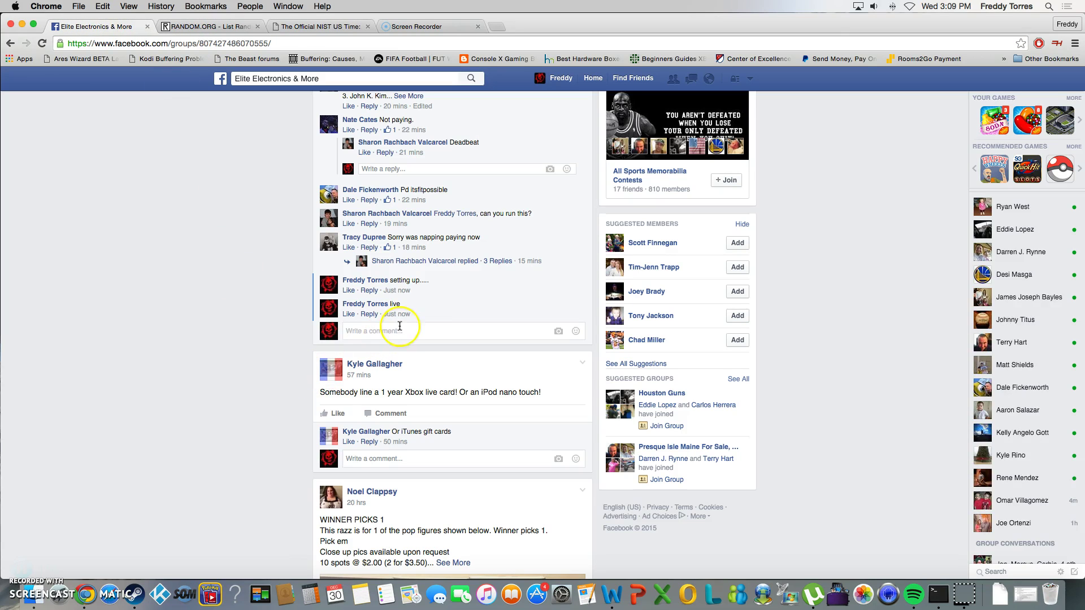
pyautogui.write('done')
pyautogui.press('Return')
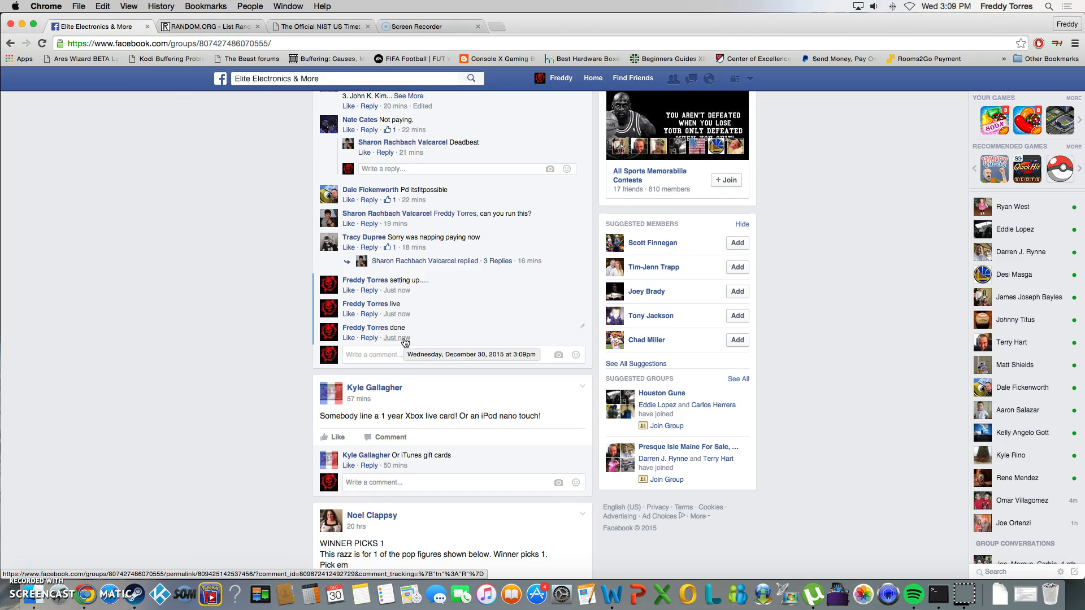
pyautogui.click(323, 27)
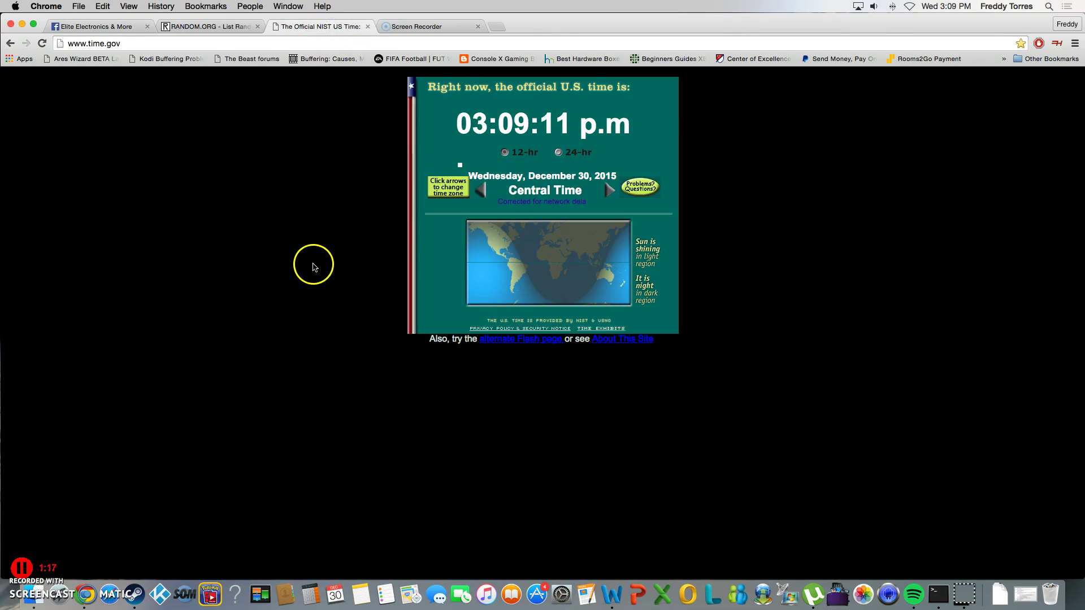